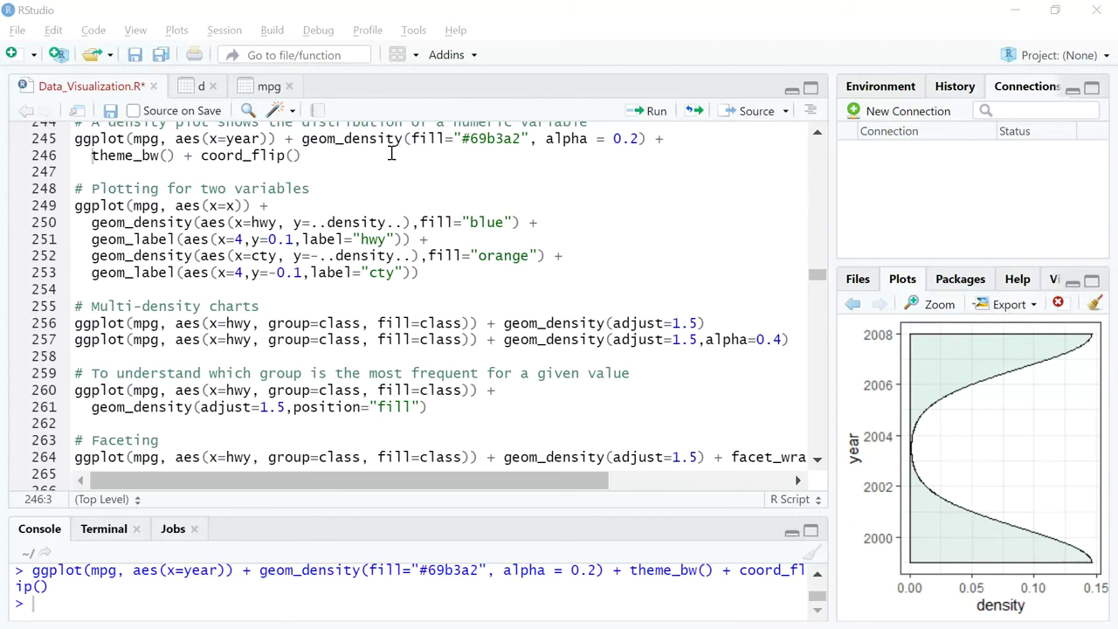
Run the flipped density plot of year with fill "#69b3a2" and alpha 0.2, view it enlarged, and close the enlarged view
click(353, 140)
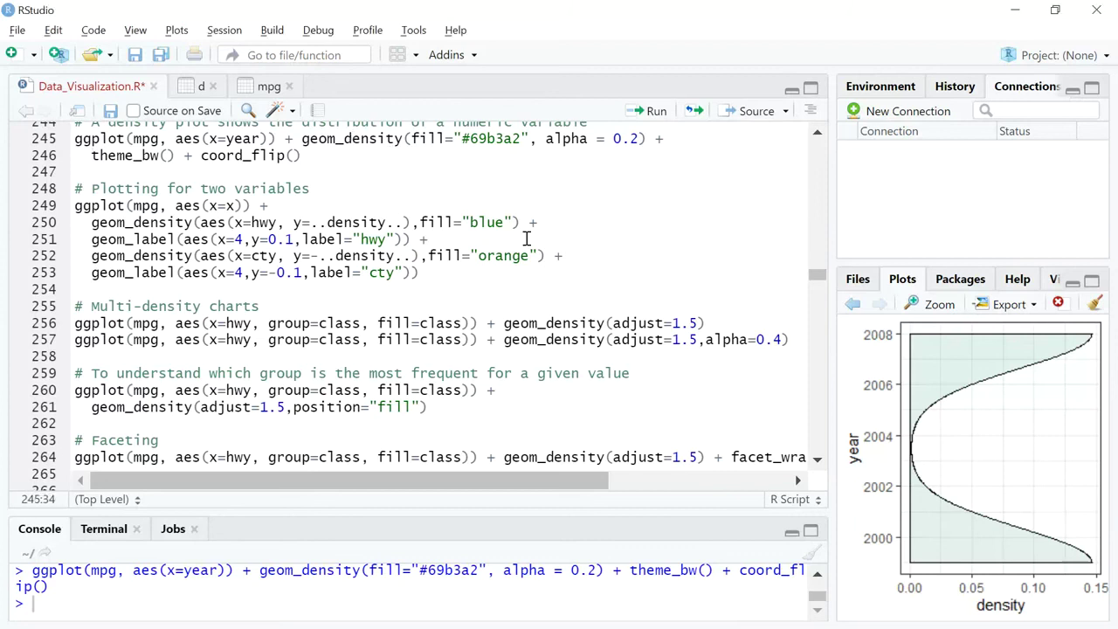
key(ctrl+Return)
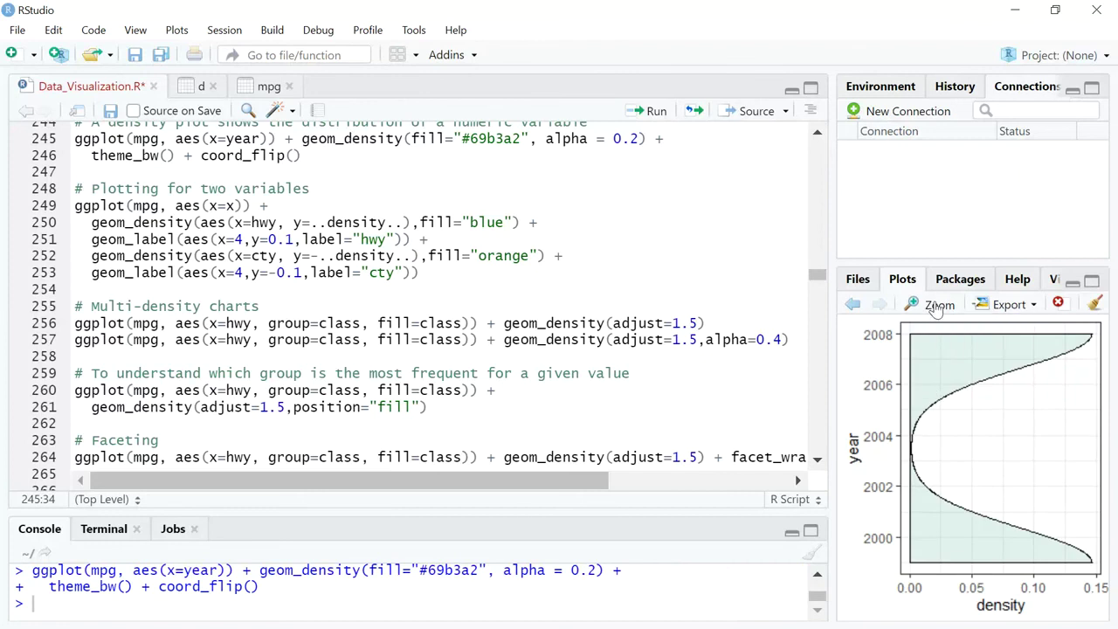
click(937, 306)
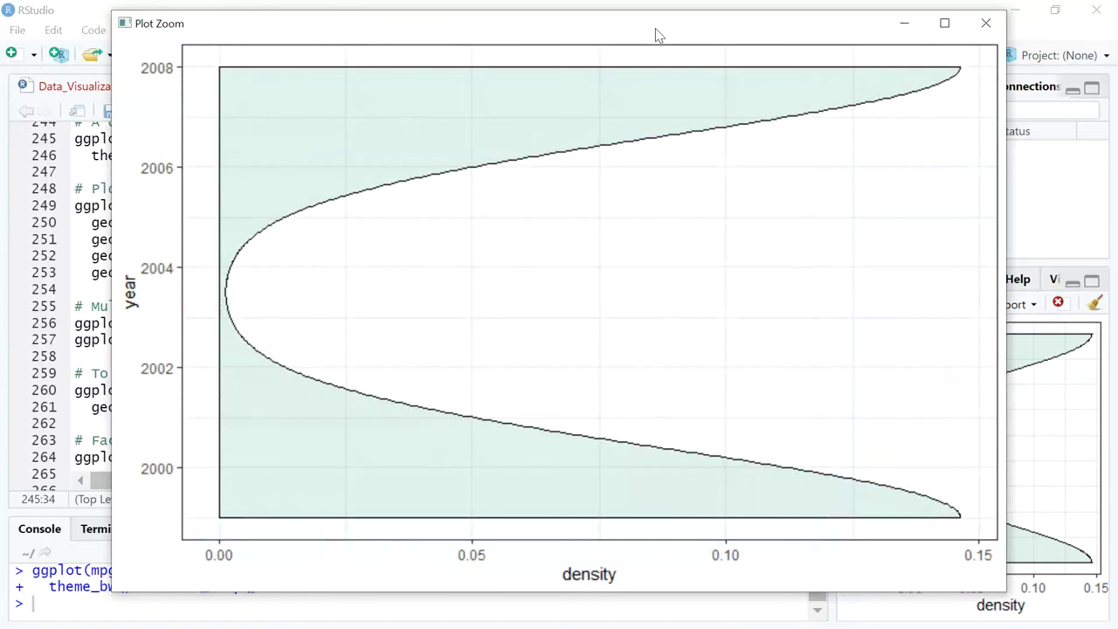
drag(658, 35, 689, 130)
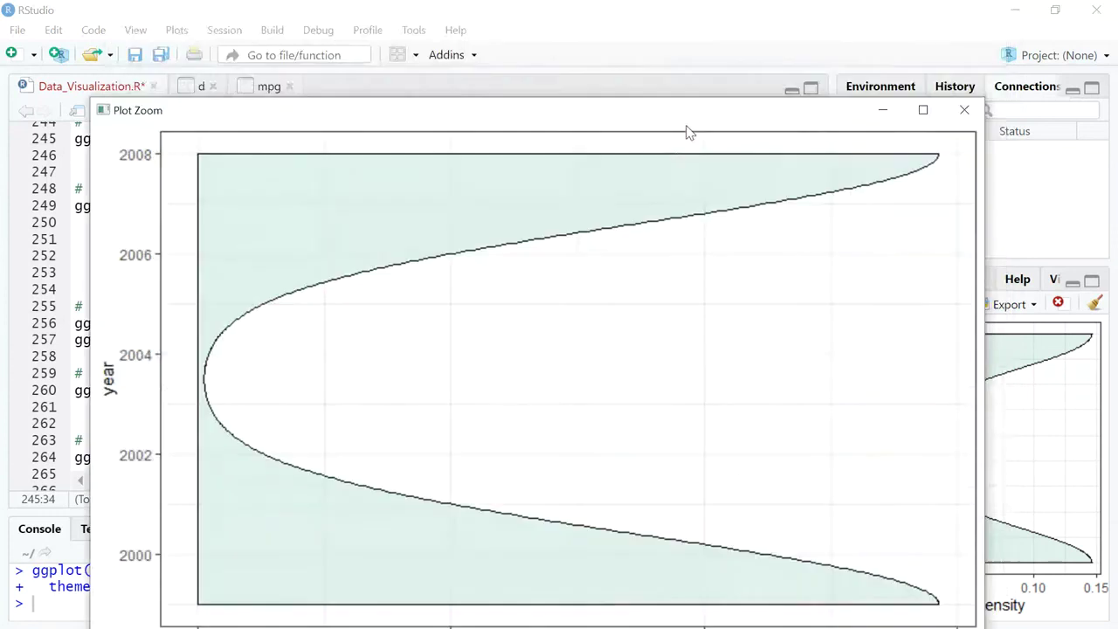
click(965, 108)
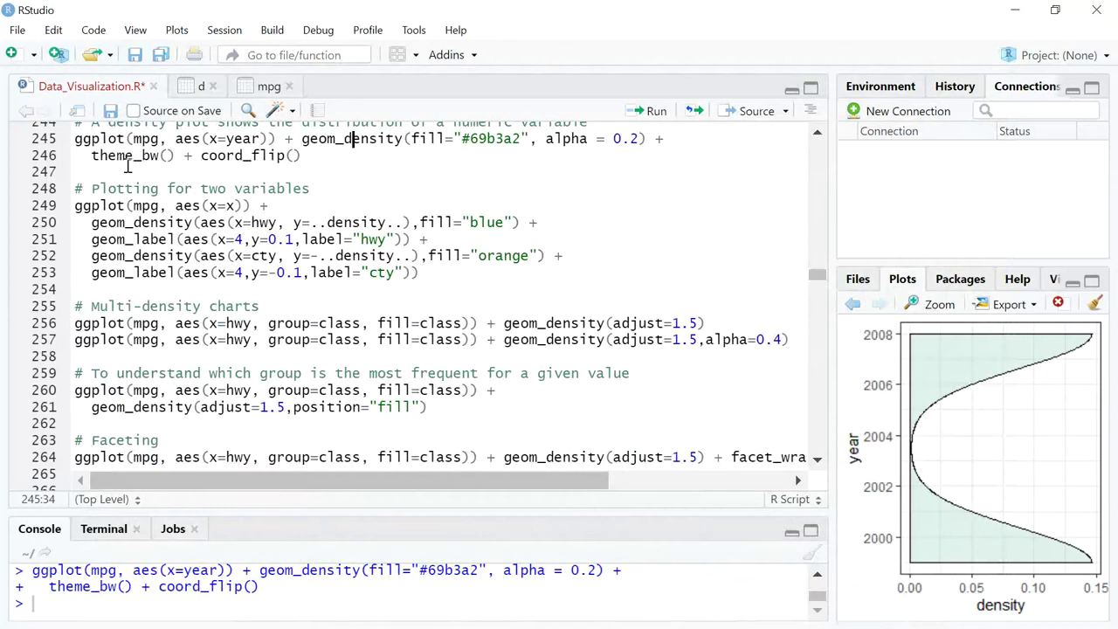
Highlight mpg in the year density code, look at the mpg dataset, and return to the Data_Visualization.R script
drag(75, 138, 159, 138)
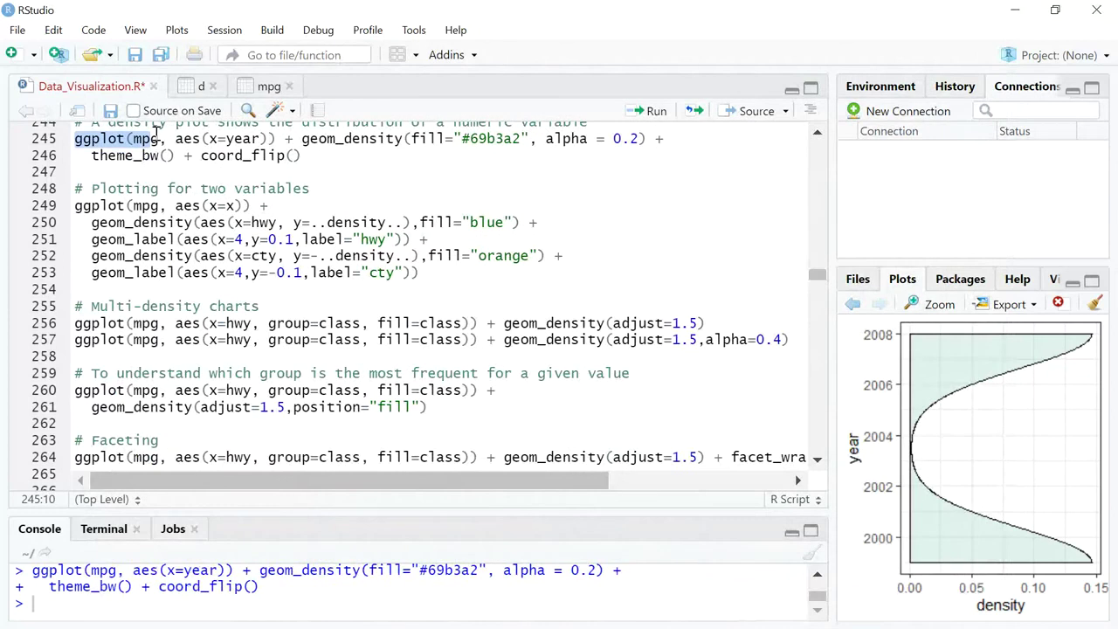
click(150, 138)
double_click(146, 138)
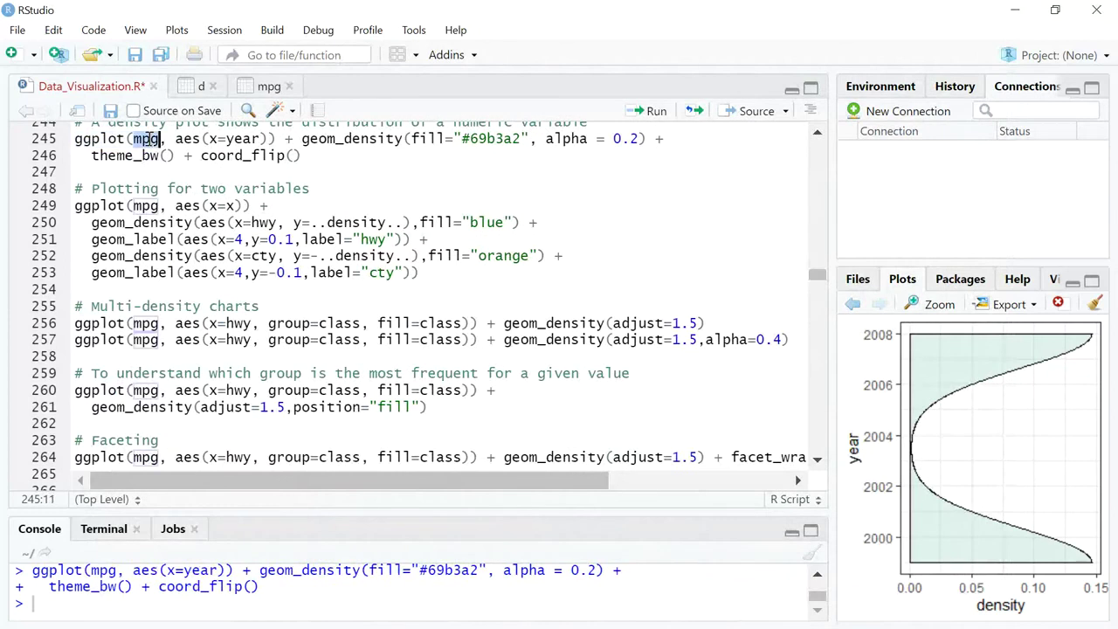
click(268, 86)
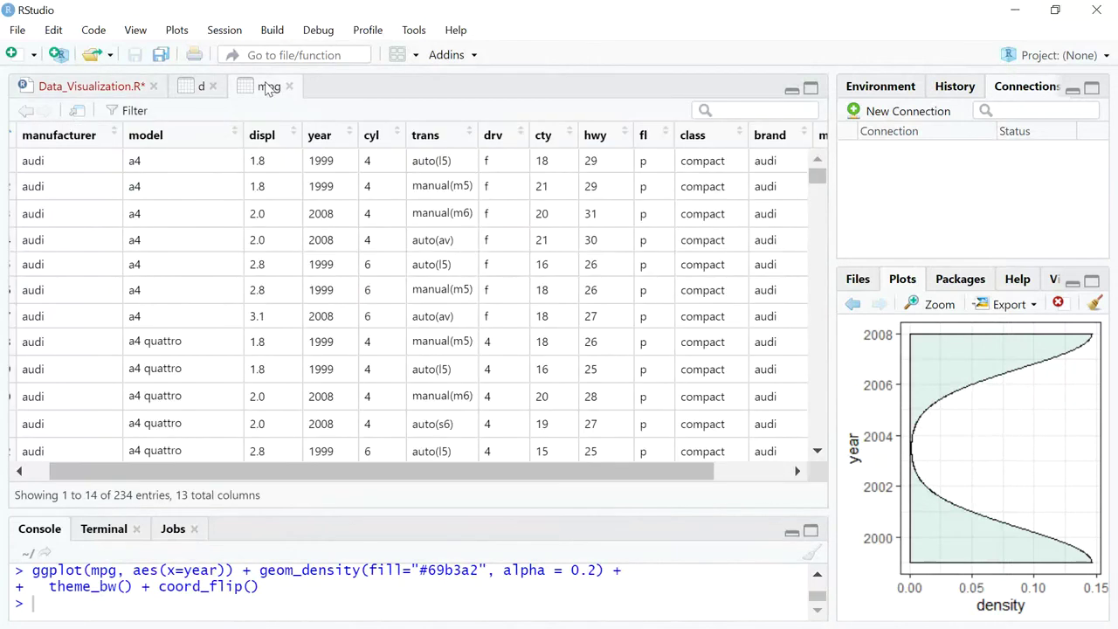
click(100, 92)
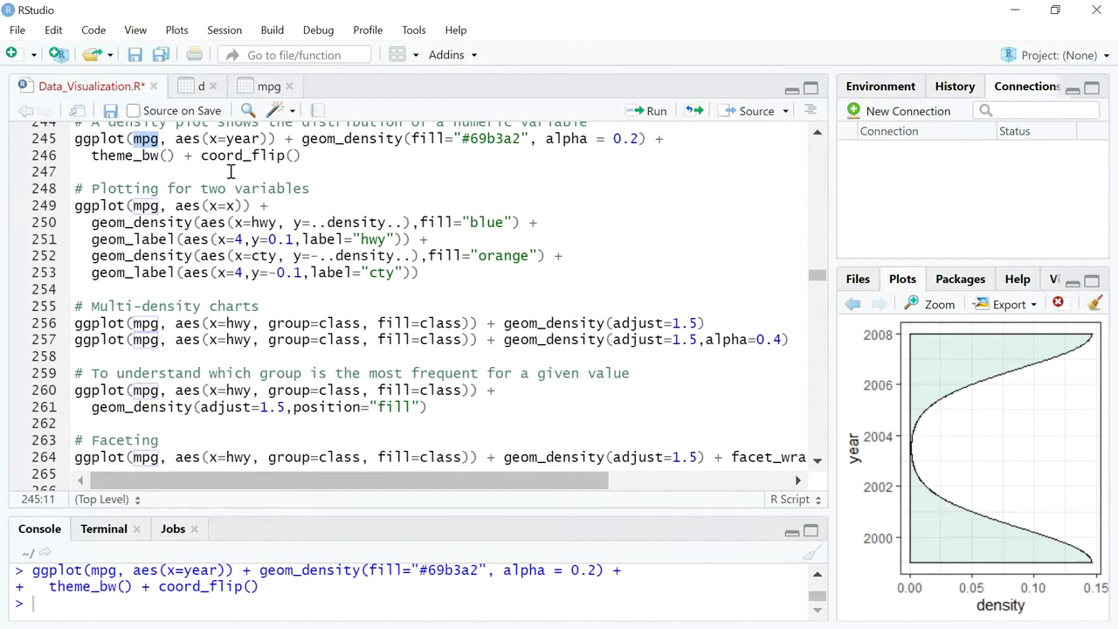
Examine the aes(x=year) mapping, geom_density, fill and alpha arguments, and the whole statement of the year density plot
click(176, 140)
drag(176, 139, 271, 140)
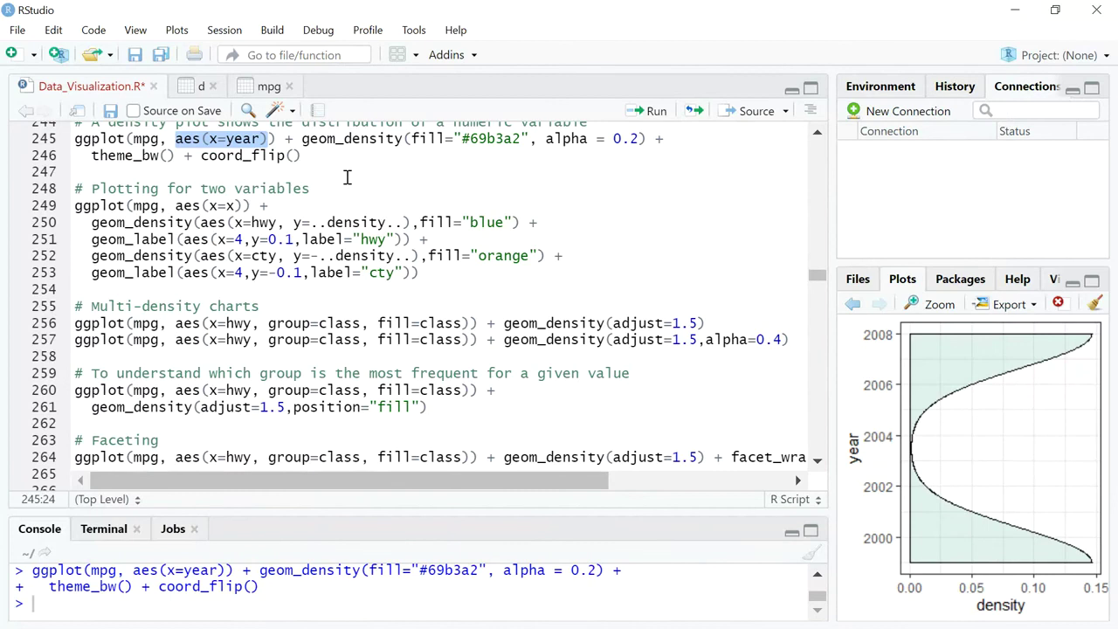
drag(302, 139, 405, 140)
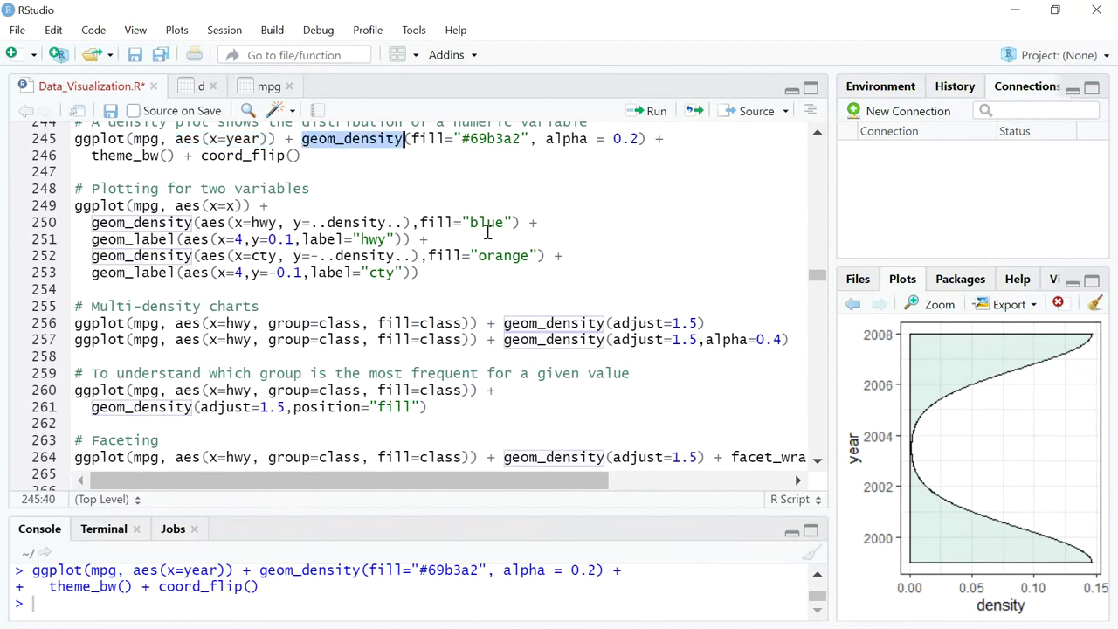
click(461, 139)
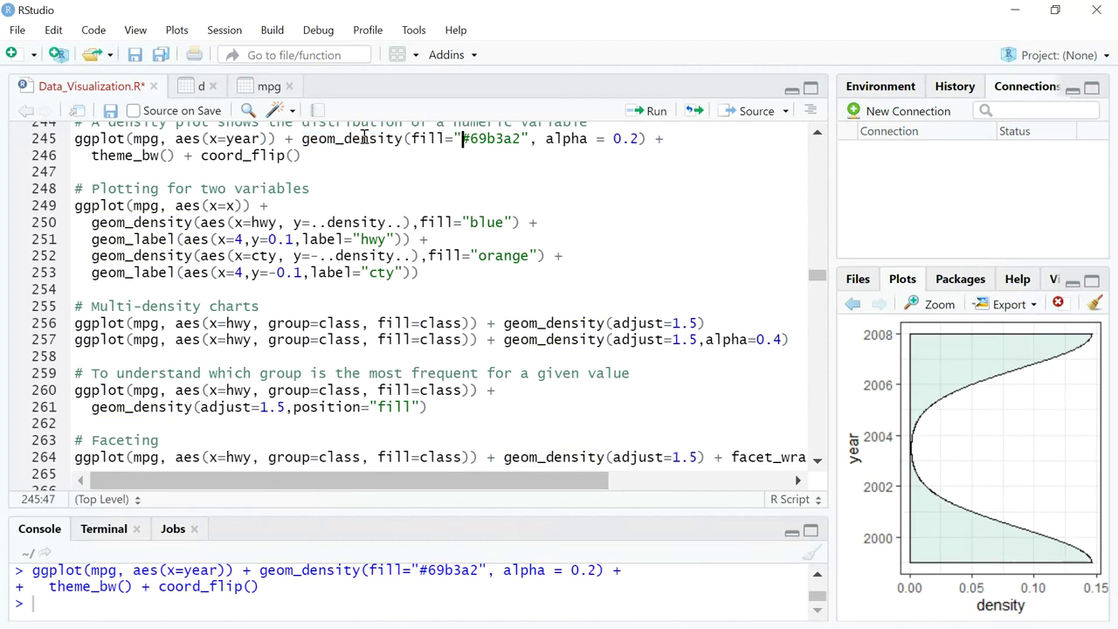
drag(412, 140, 439, 140)
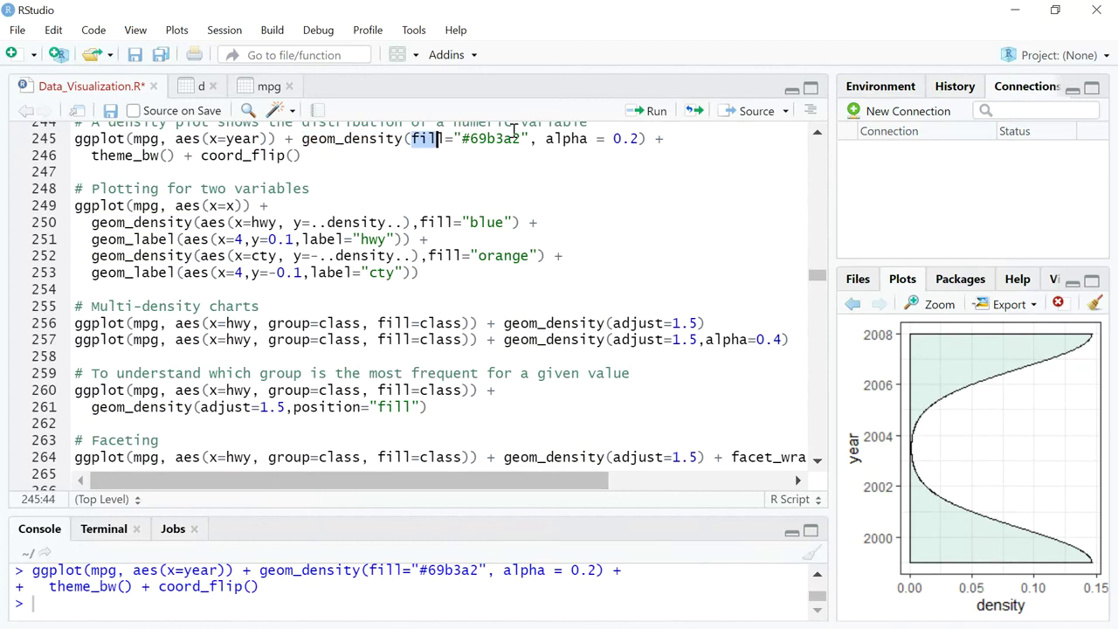
drag(515, 129, 529, 145)
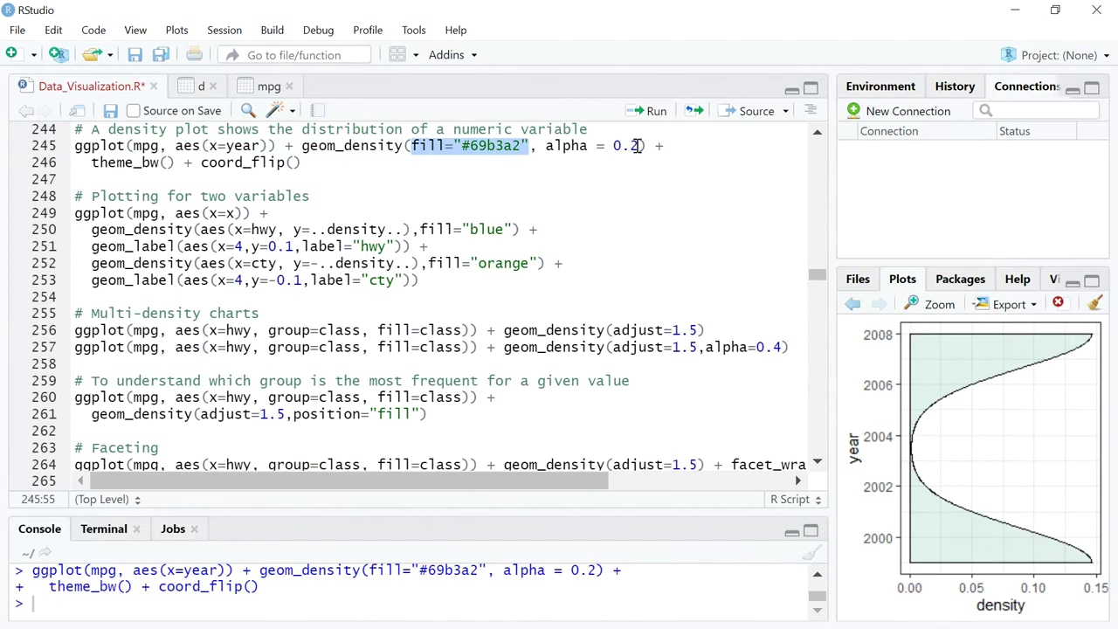
drag(638, 146, 547, 146)
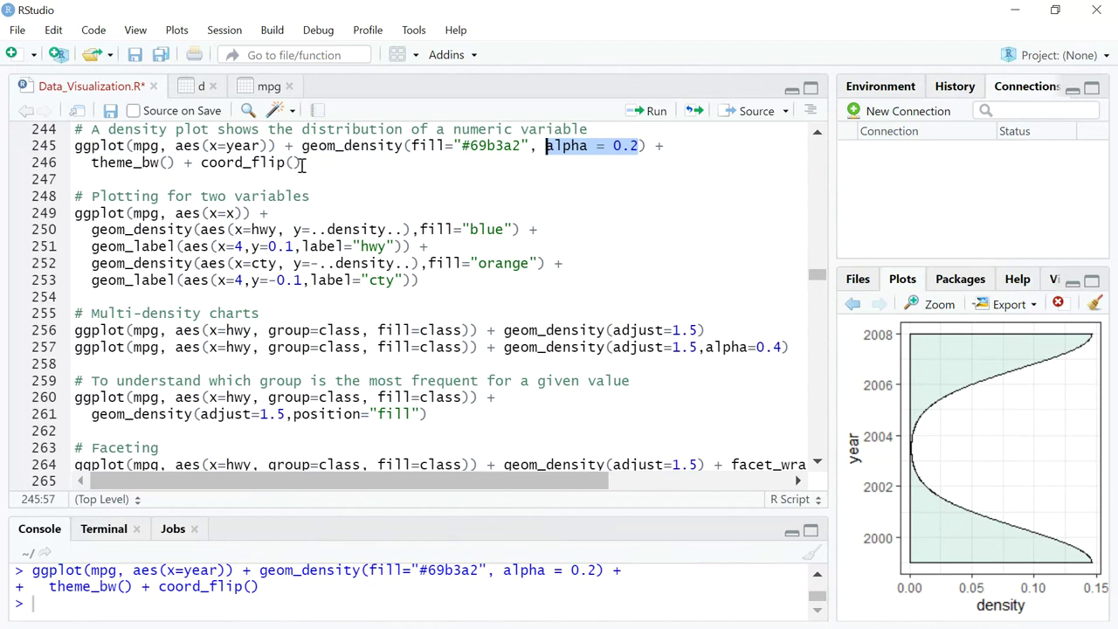
drag(301, 164, 70, 152)
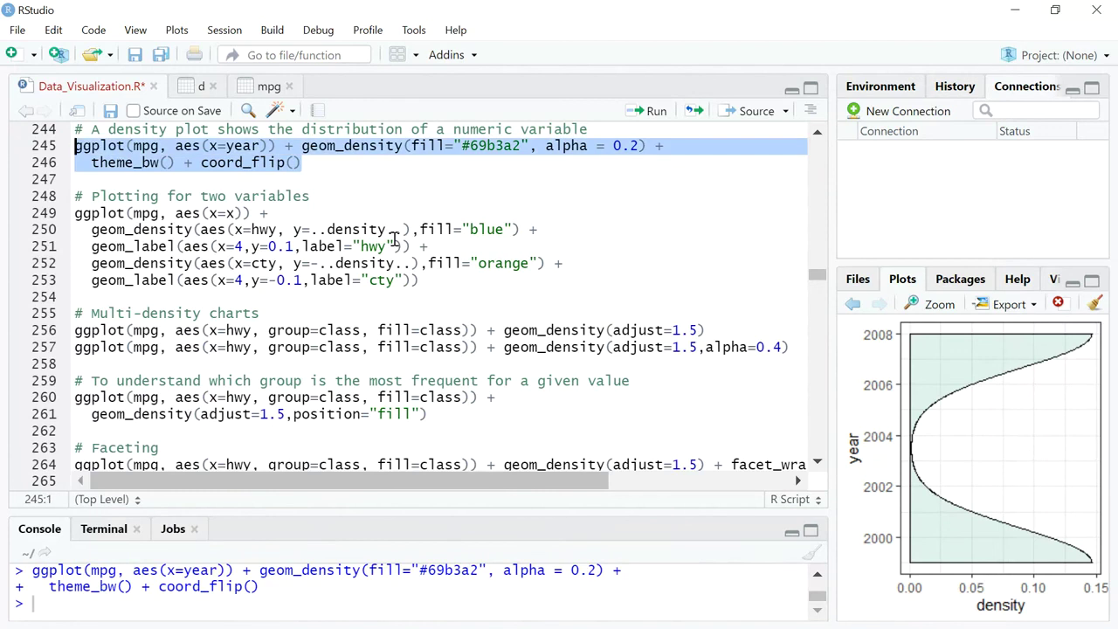
Run the two-variable density plot of hwy in blue and cty in orange, view it enlarged, and close the enlarged view
click(201, 247)
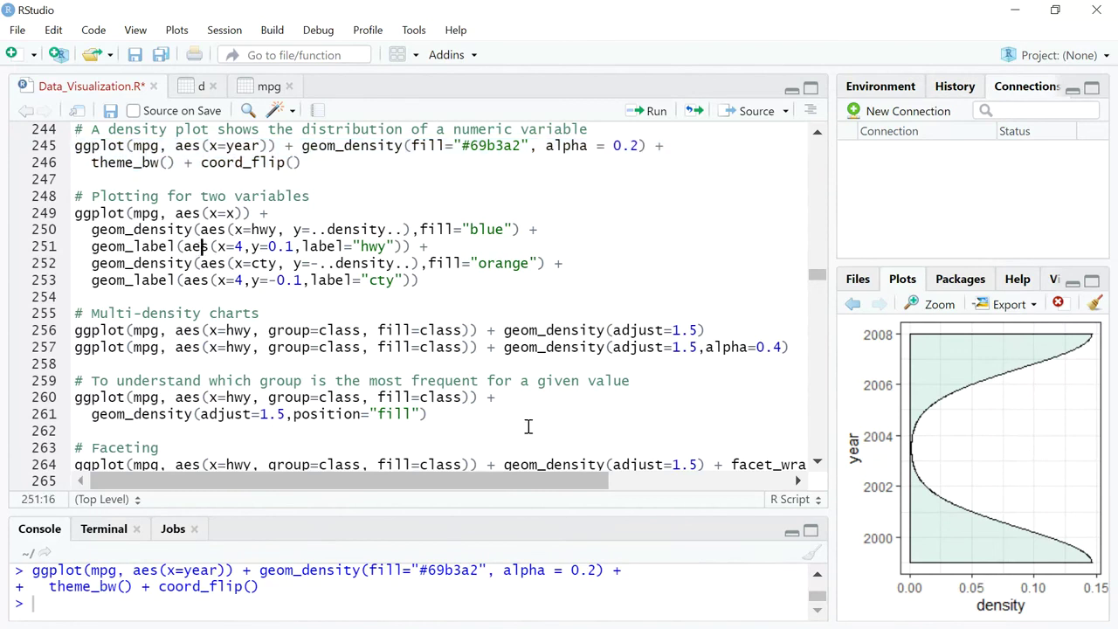
key(ctrl+Return)
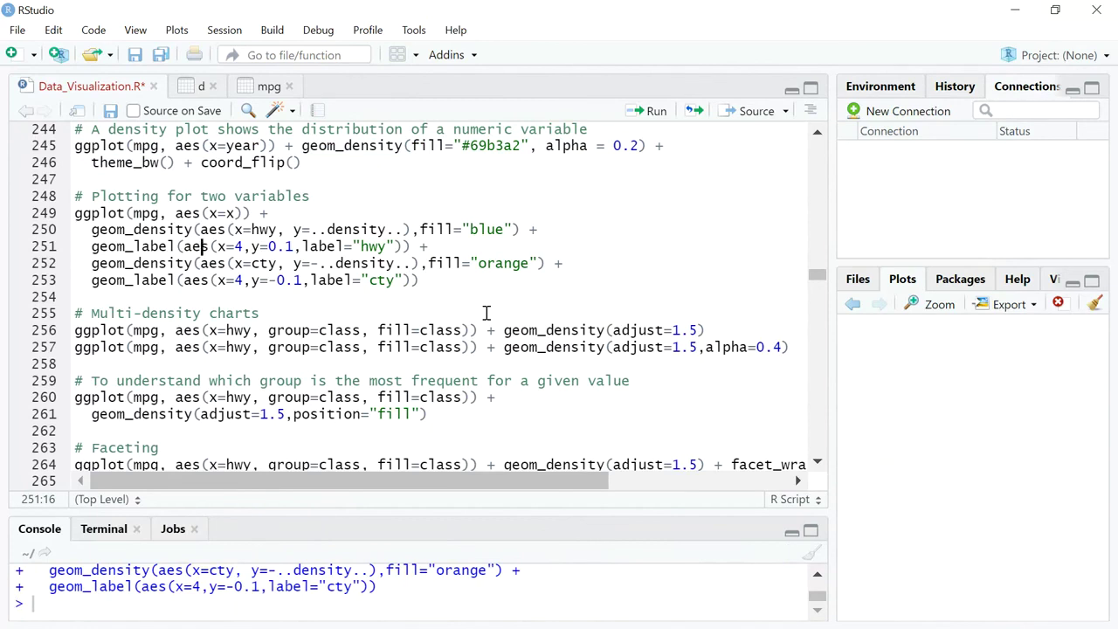
click(940, 304)
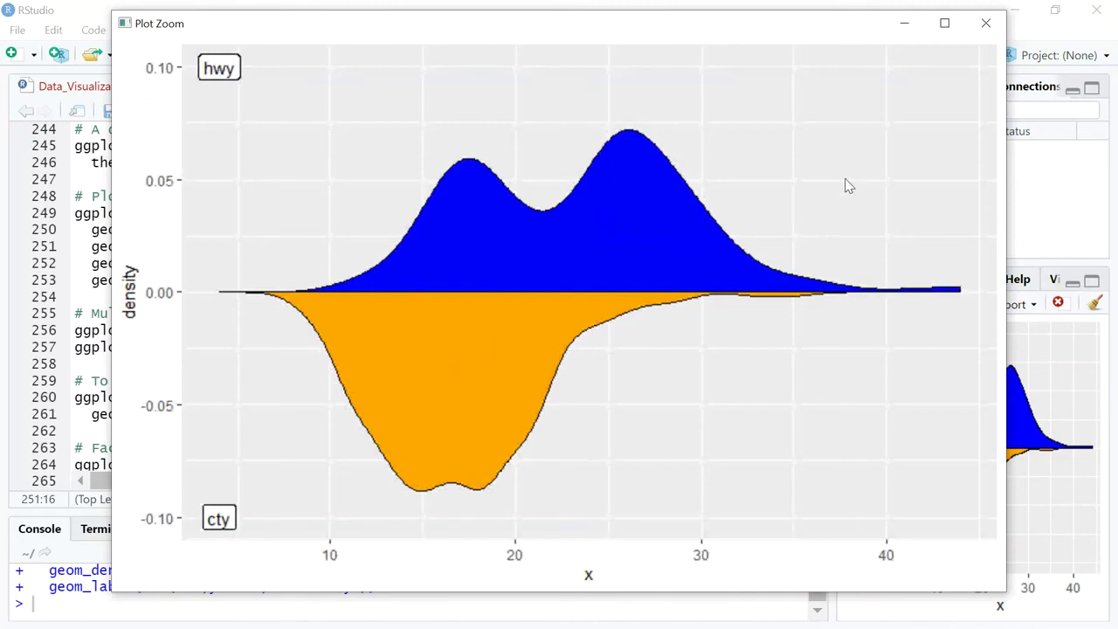
drag(830, 30, 826, 49)
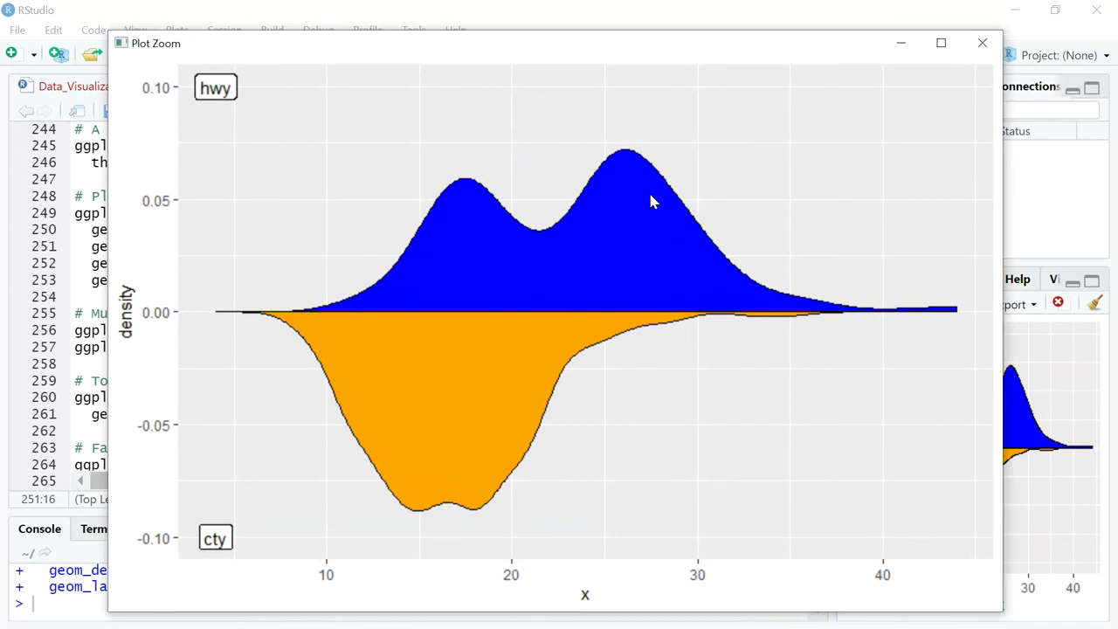
click(974, 51)
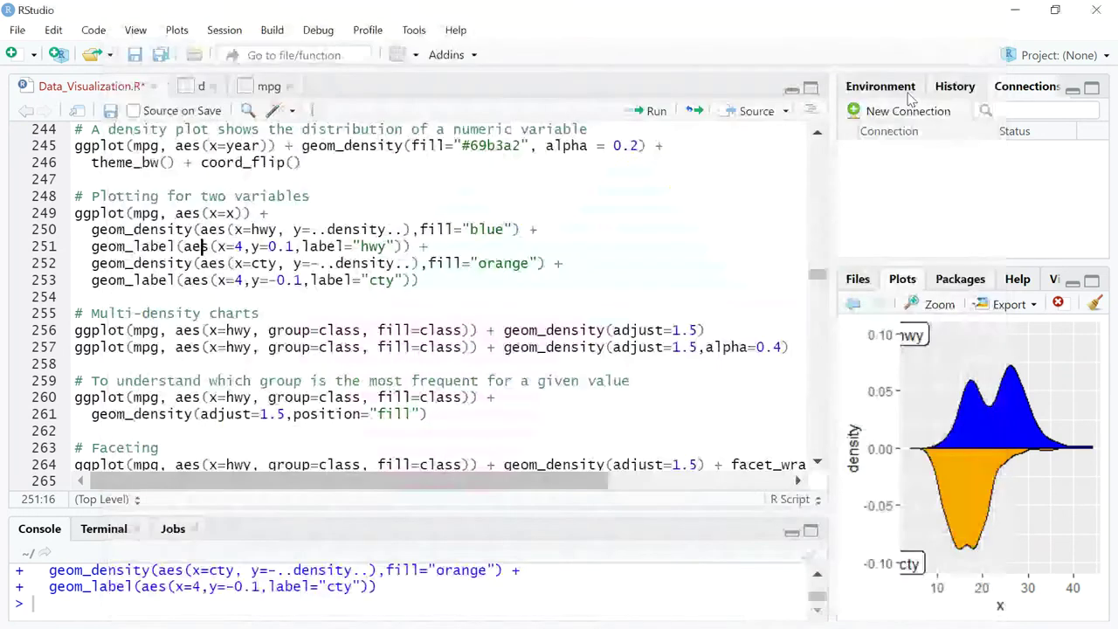
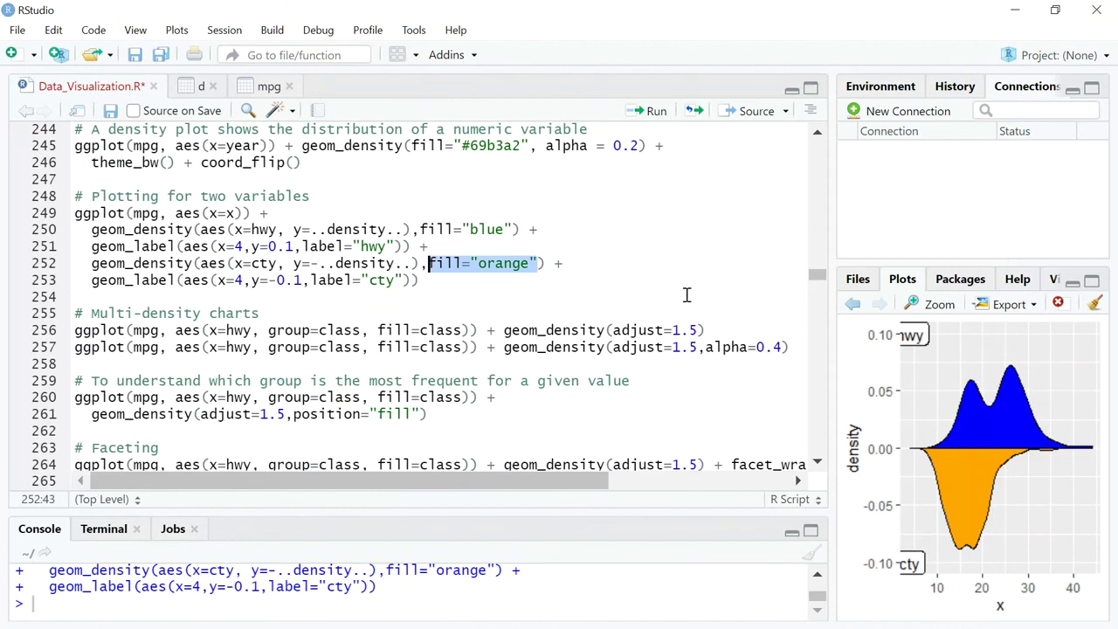
Examine the hwy label's x=4, y=0.1 position in the code and check it on the maximized hwy and cty plot
drag(410, 243, 88, 243)
click(278, 264)
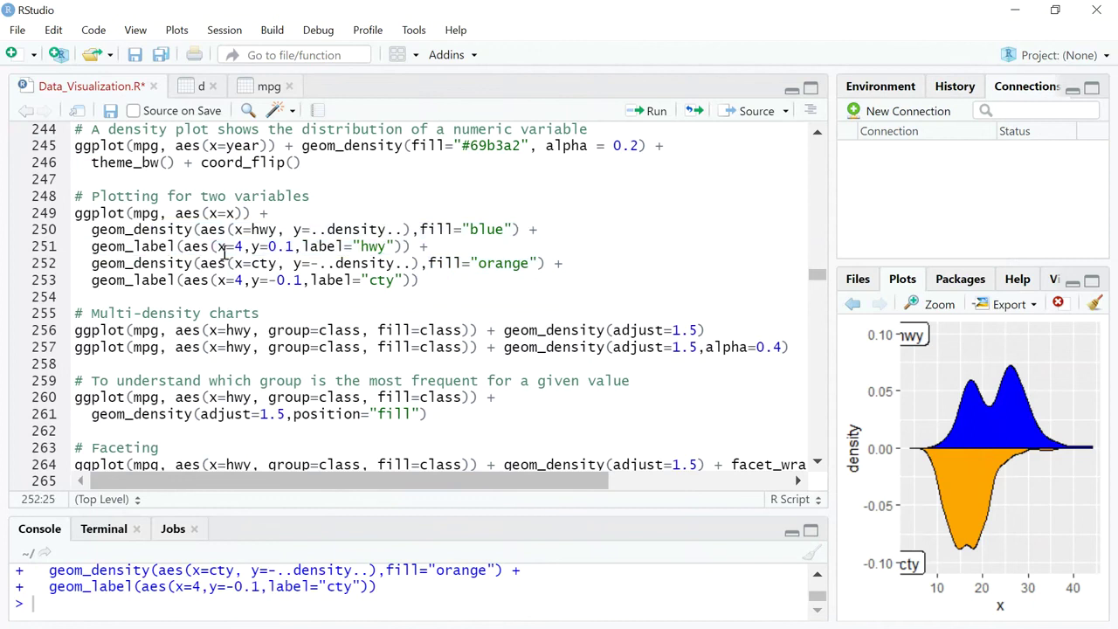
drag(216, 247, 304, 246)
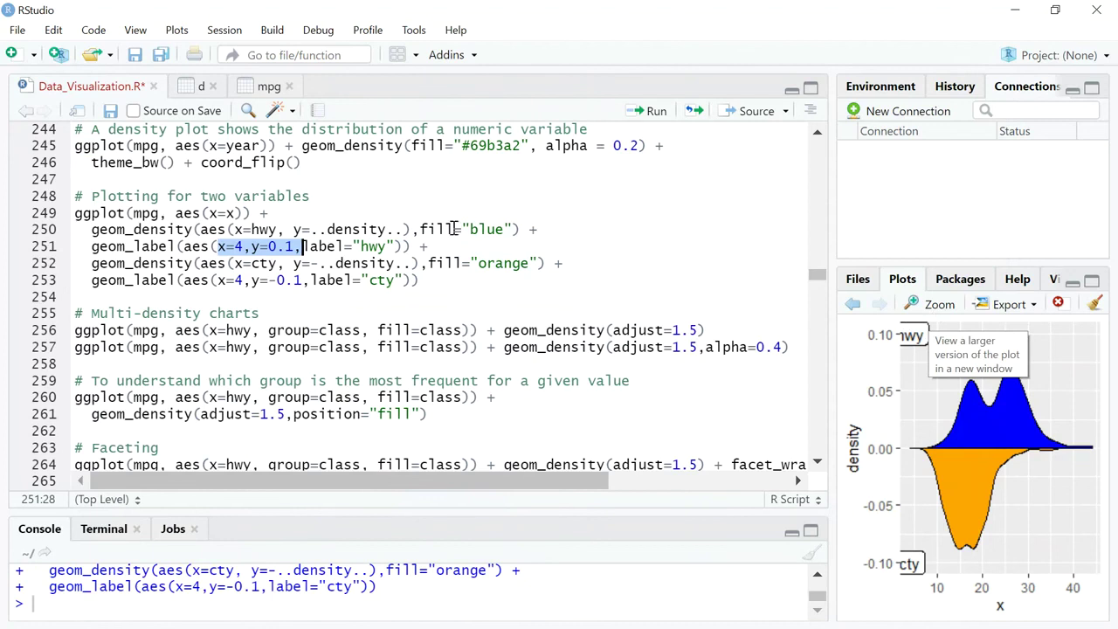
click(938, 312)
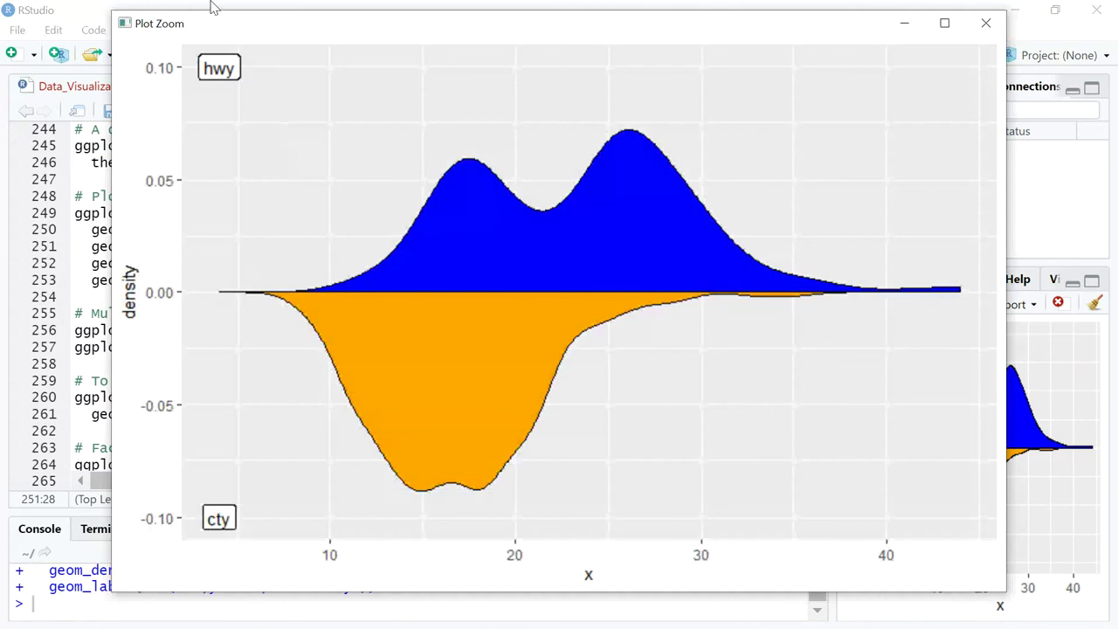
double_click(500, 35)
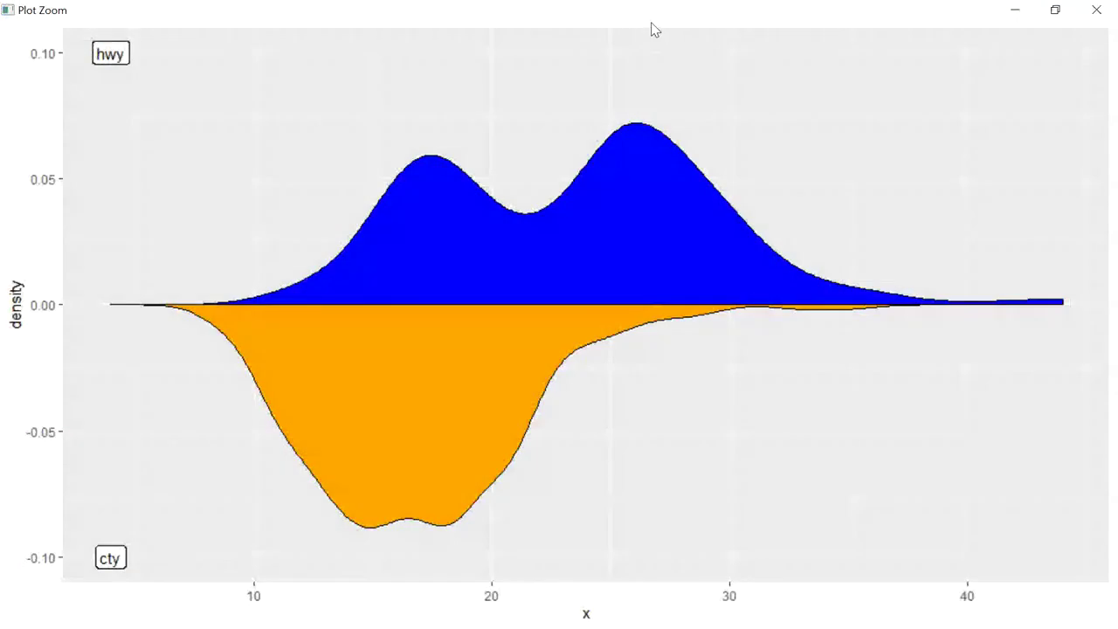
drag(387, 29, 809, 67)
click(1094, 19)
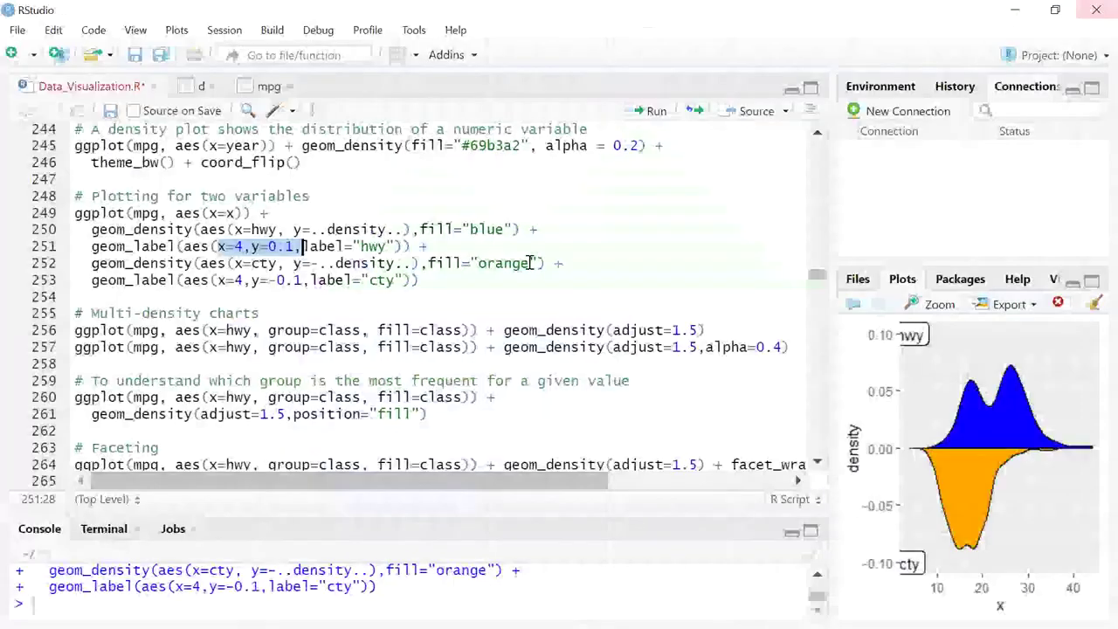
click(222, 316)
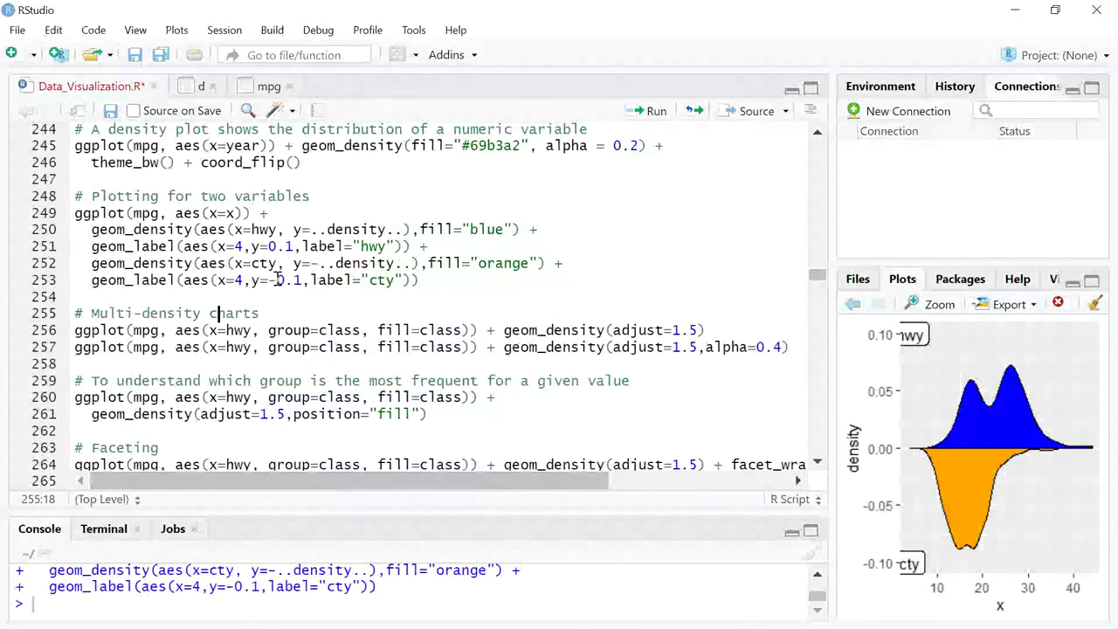
drag(277, 280, 270, 279)
key(Up)
key(Up)
key(Up)
key(Up)
Run the multi-density chart of hwy grouped by class with adjust 1.5 and alpha 0.4, and inspect it enlarged
click(284, 346)
key(ctrl+Return)
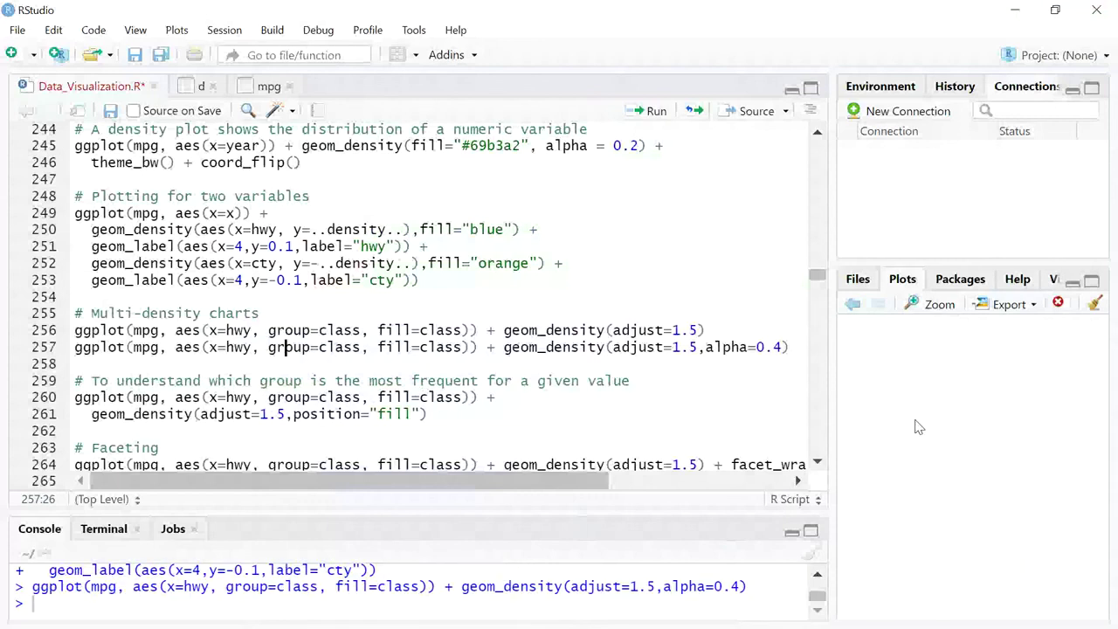
click(933, 319)
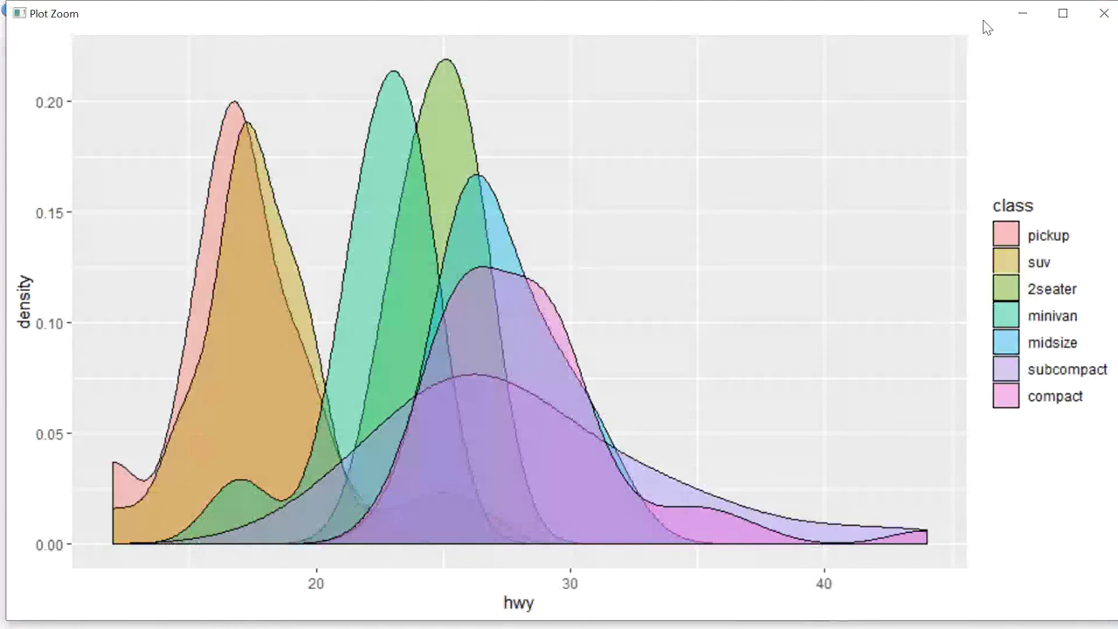
click(1104, 14)
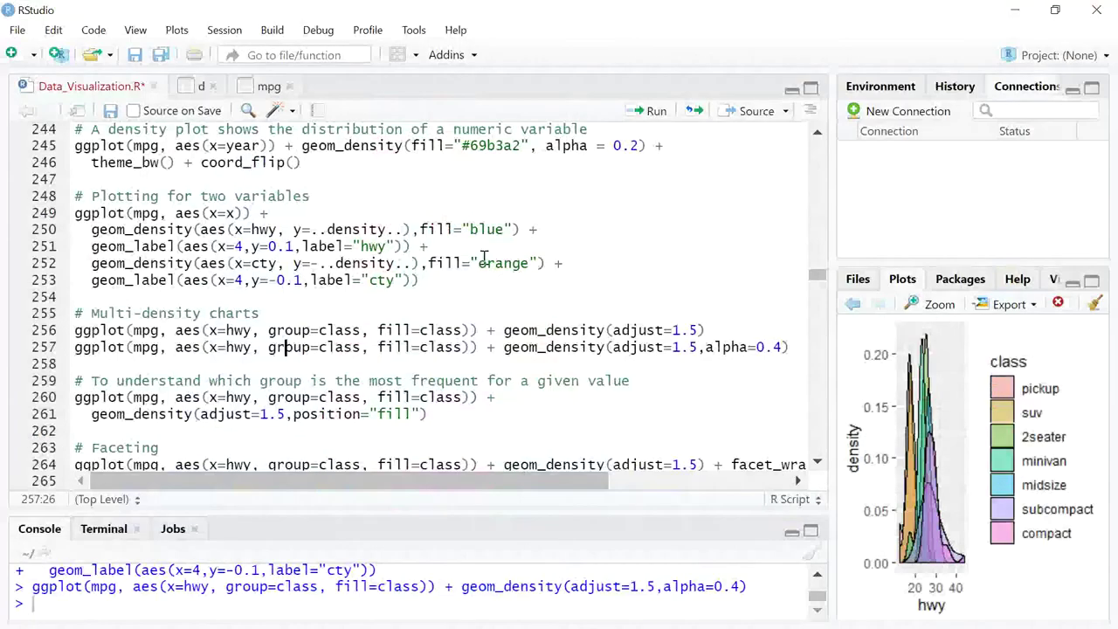
Examine the mpg dataset, x=hwy, group=class and fill=class arguments in the transparent multi-density chart's code
double_click(145, 347)
drag(253, 348, 208, 348)
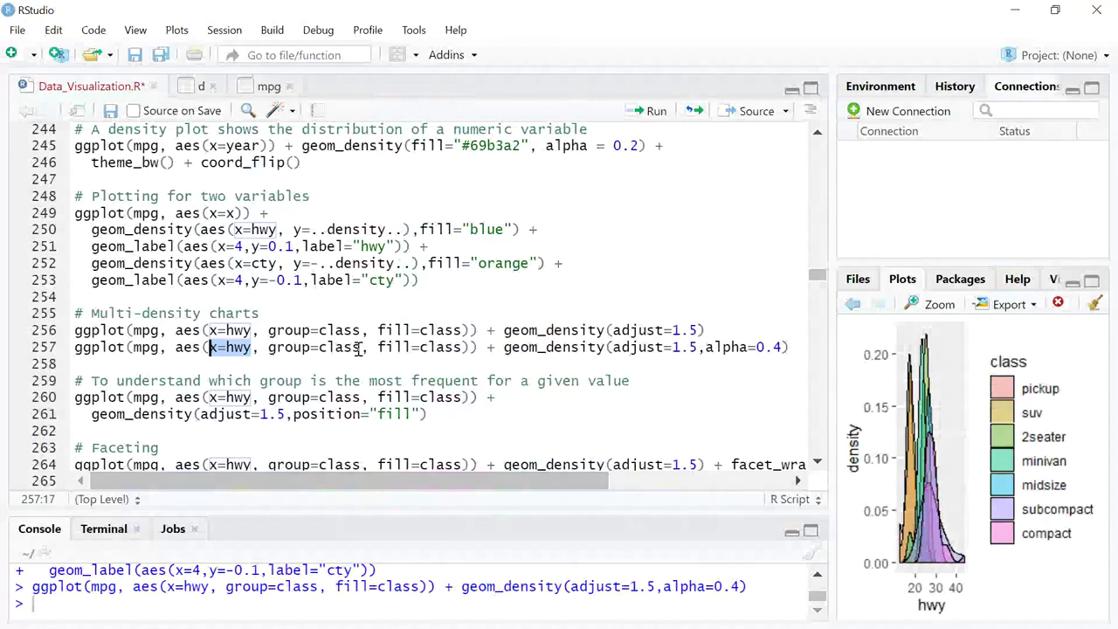
drag(360, 349, 319, 349)
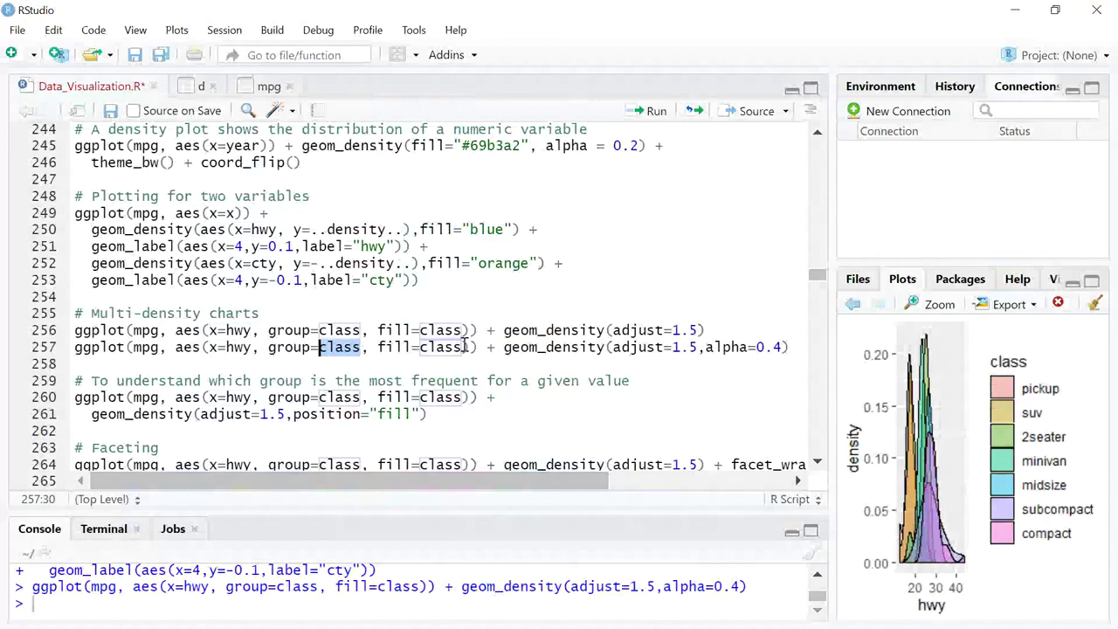
drag(463, 349, 420, 349)
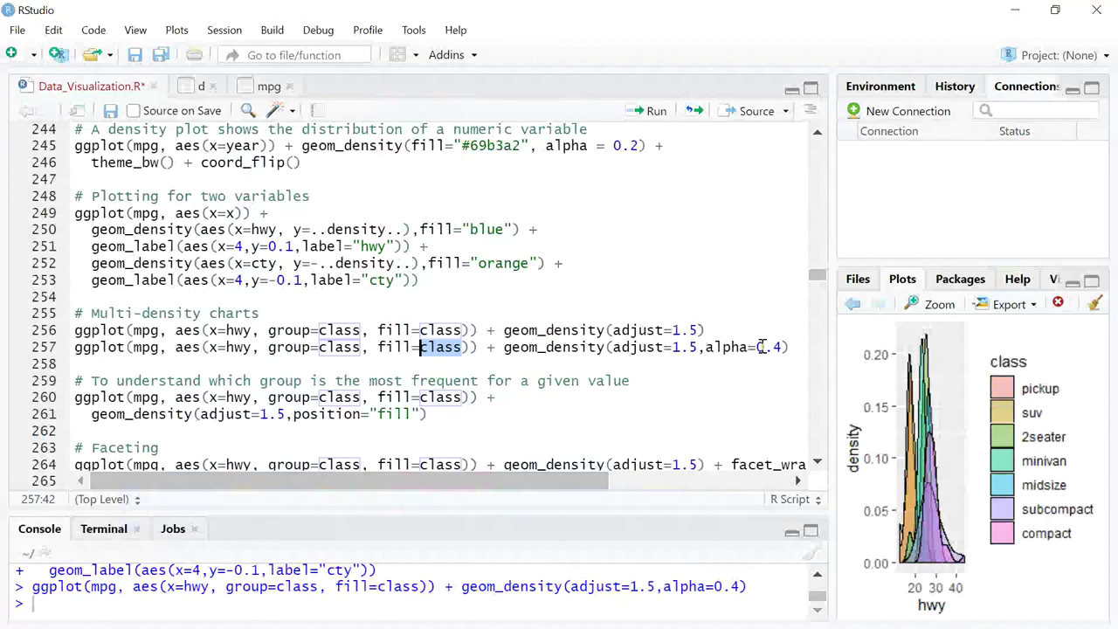
click(337, 347)
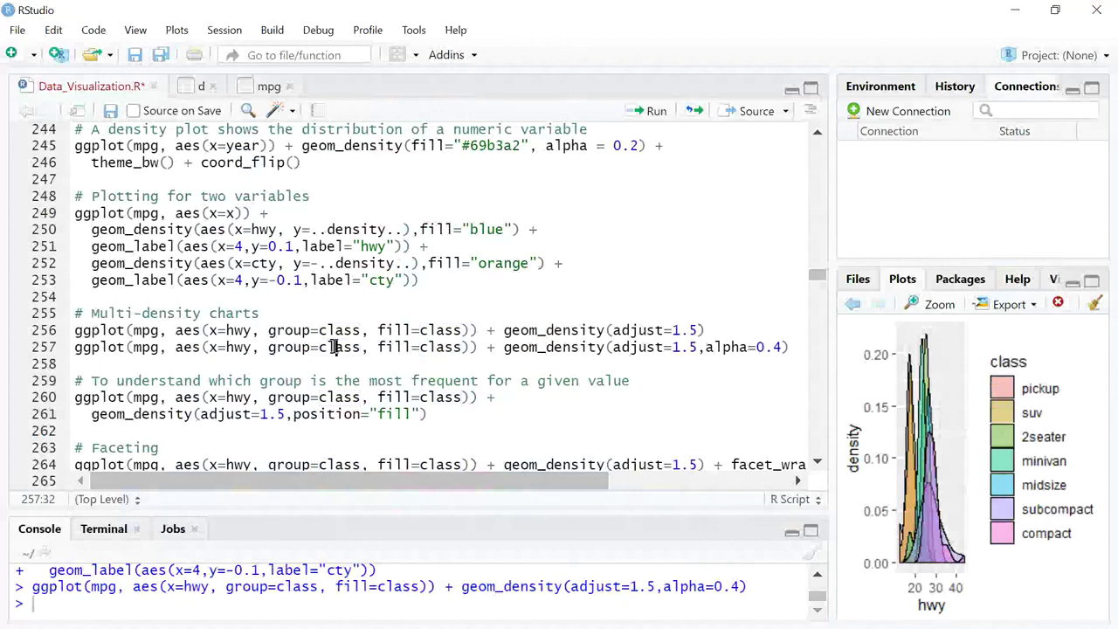
Run the density chart of hwy grouped by class with adjust 1.5 and position "fill", view it enlarged, and close the enlarged view
click(316, 425)
click(345, 419)
key(ctrl+Return)
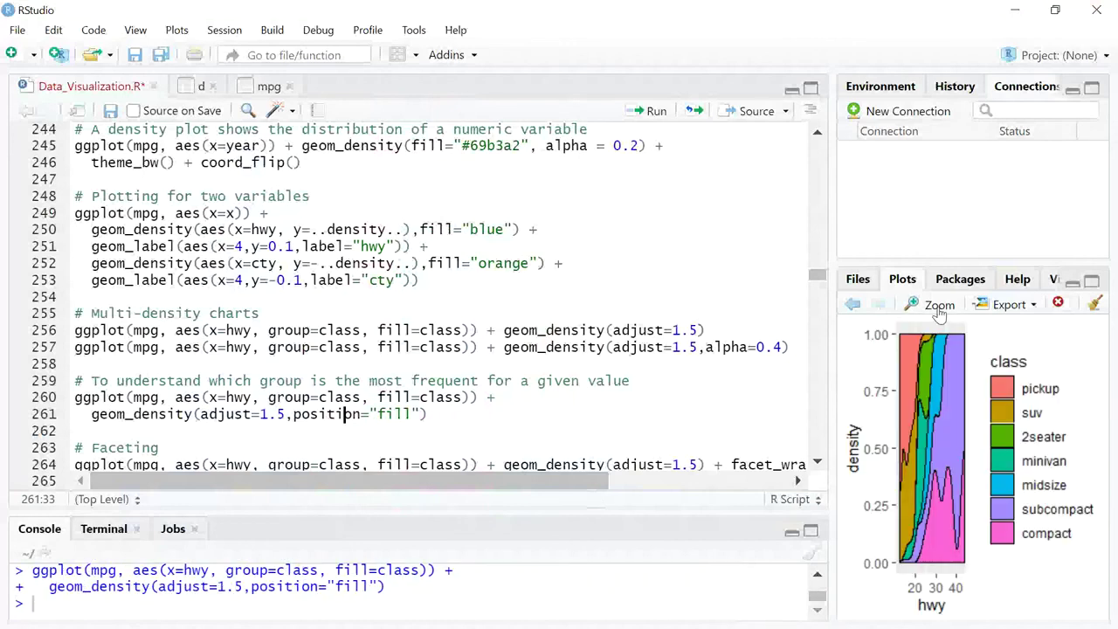
click(936, 304)
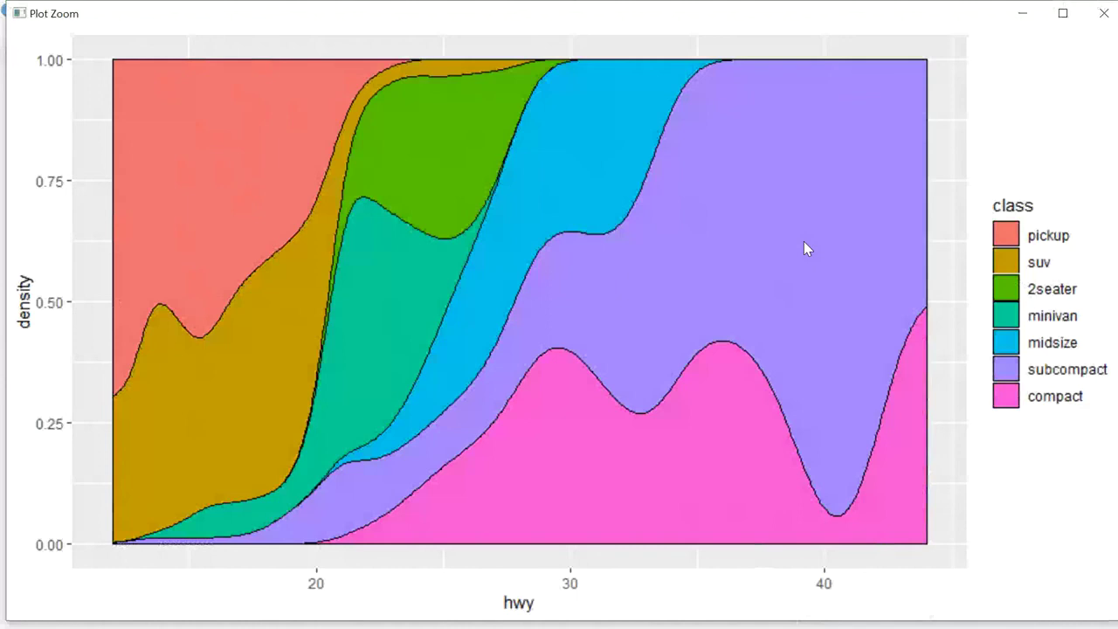
click(1108, 23)
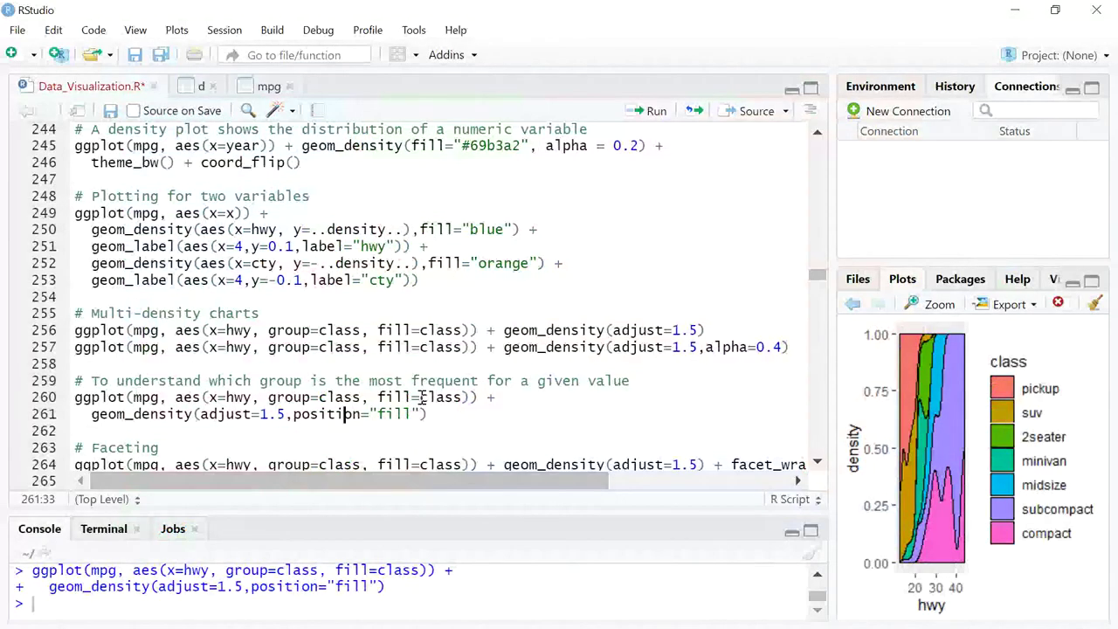
Examine the ggplot call and the position="fill" argument in the code for the most frequent group chart
drag(496, 394, 83, 397)
click(385, 434)
drag(425, 414, 292, 414)
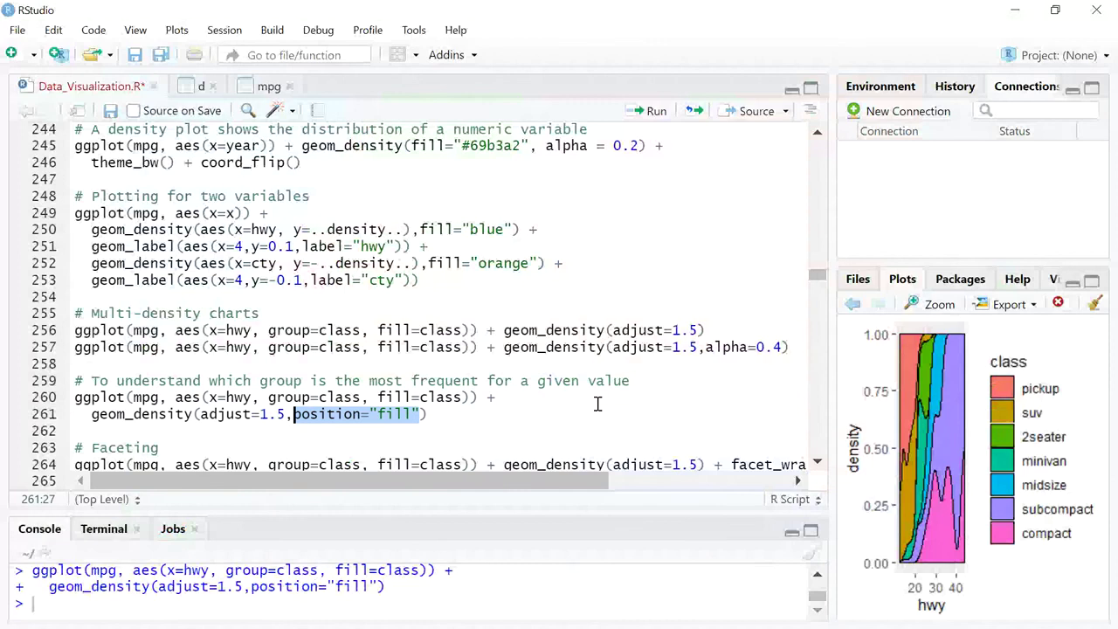
Run the faceted density chart of hwy by class with adjust 1.5, and examine its facet_wrap(~class) term in the code
click(396, 460)
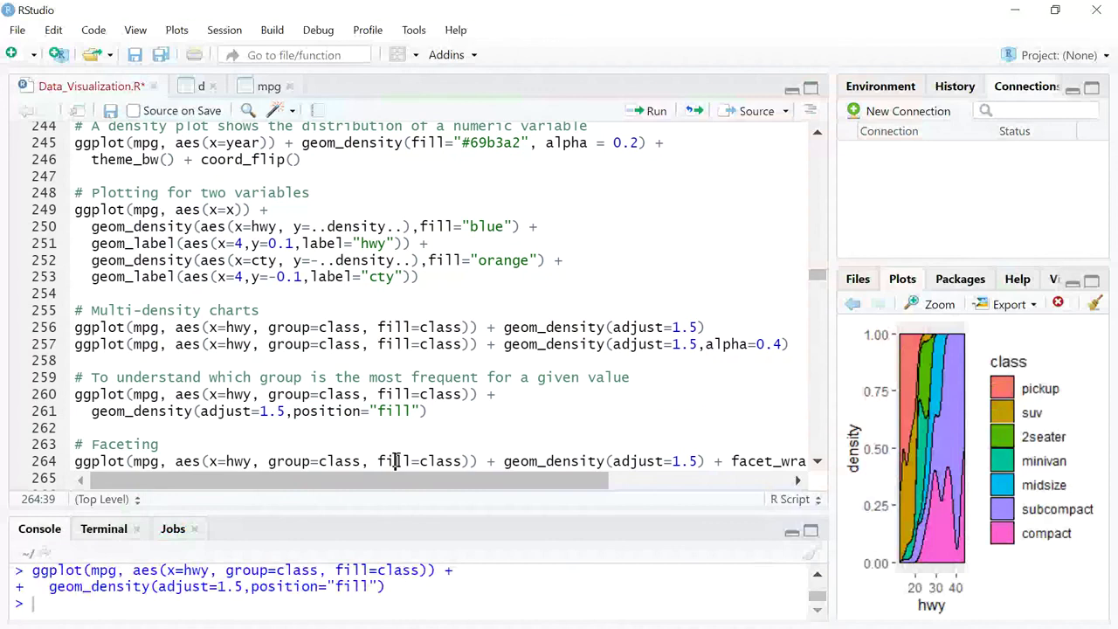
key(ctrl+Return)
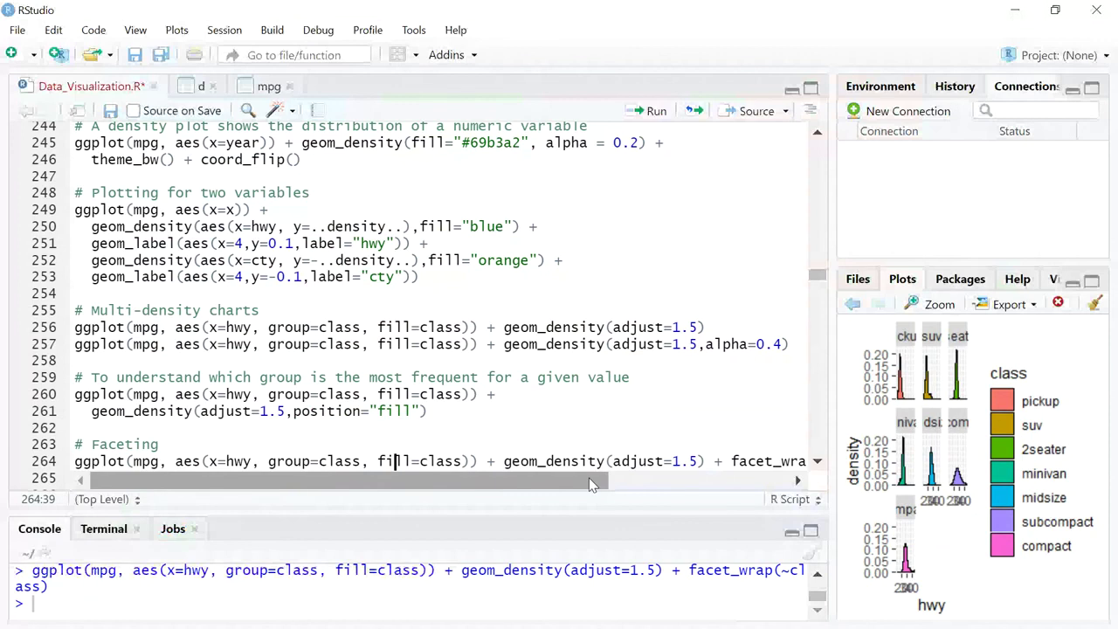
mouse_move(589, 485)
mouse_down()
mouse_move(602, 485)
mouse_move(591, 487)
mouse_up()
drag(590, 488, 719, 483)
drag(721, 462, 563, 461)
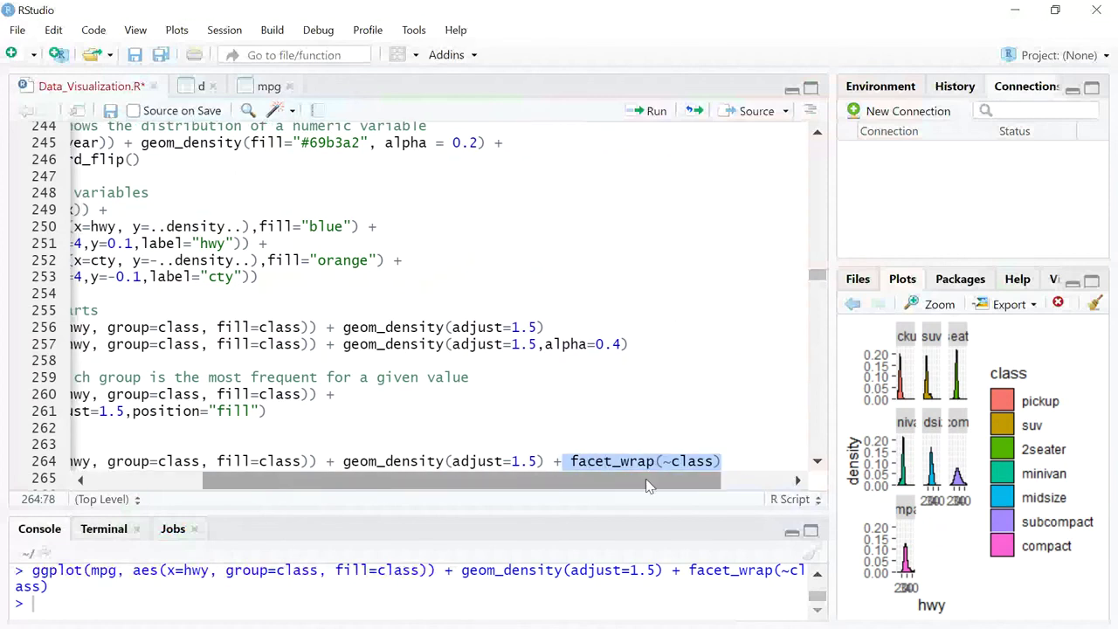
drag(647, 486, 522, 485)
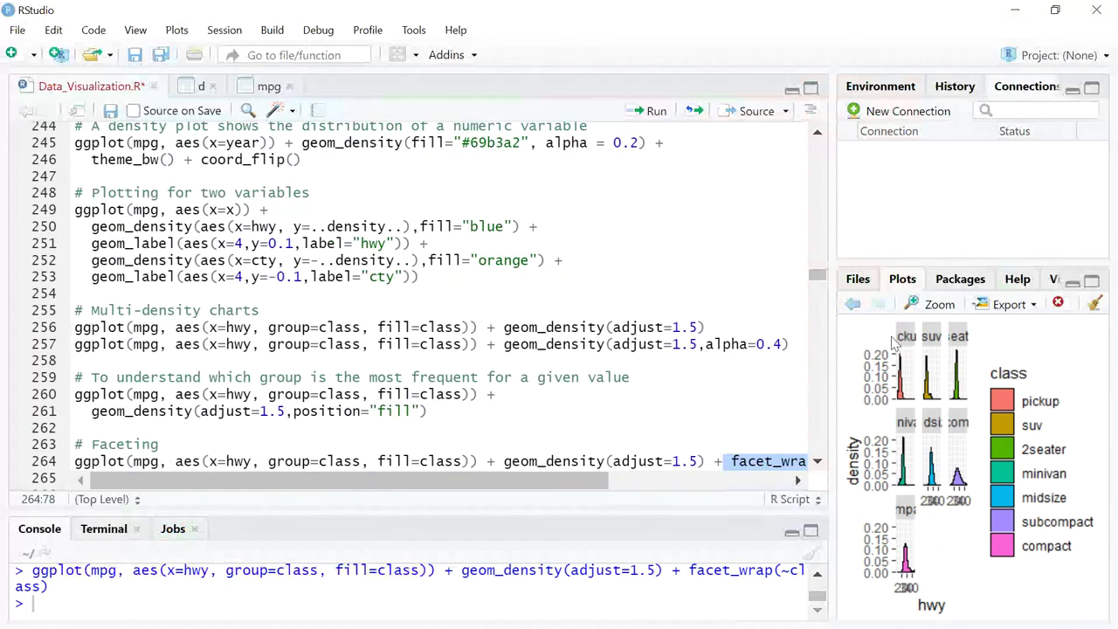
Inspect the separate class panels of the faceted density chart in an enlarged view, and close that view
click(933, 306)
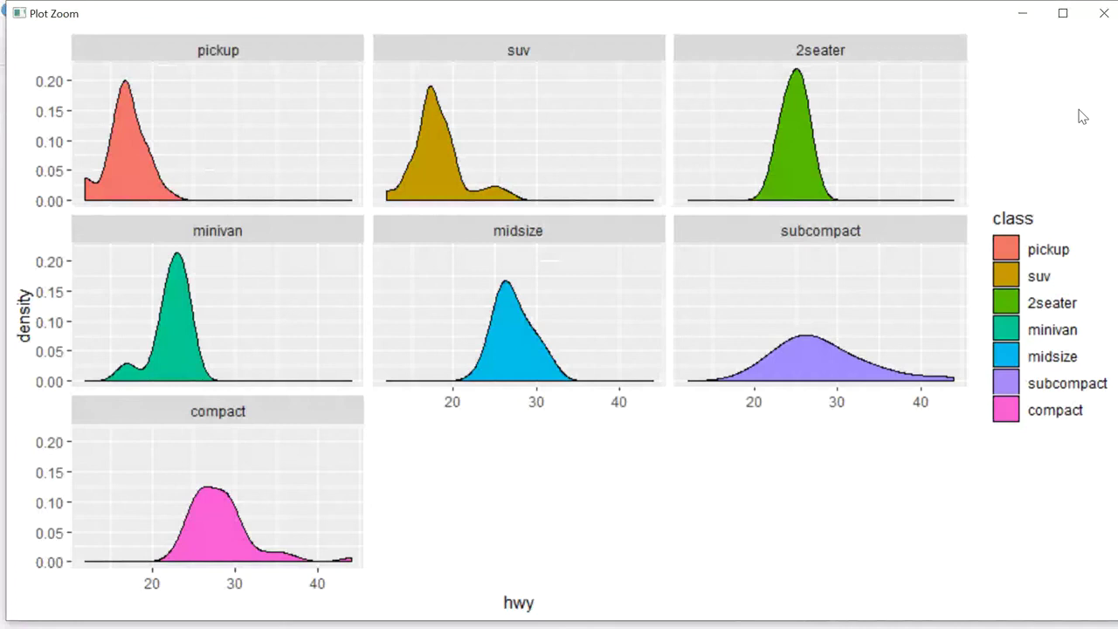
click(1103, 18)
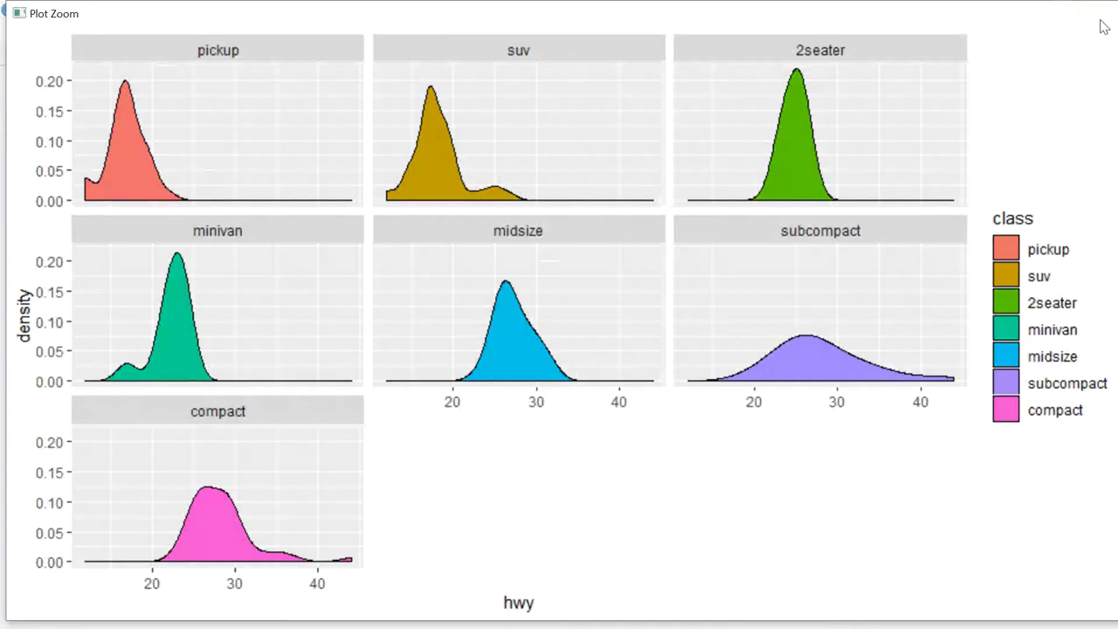